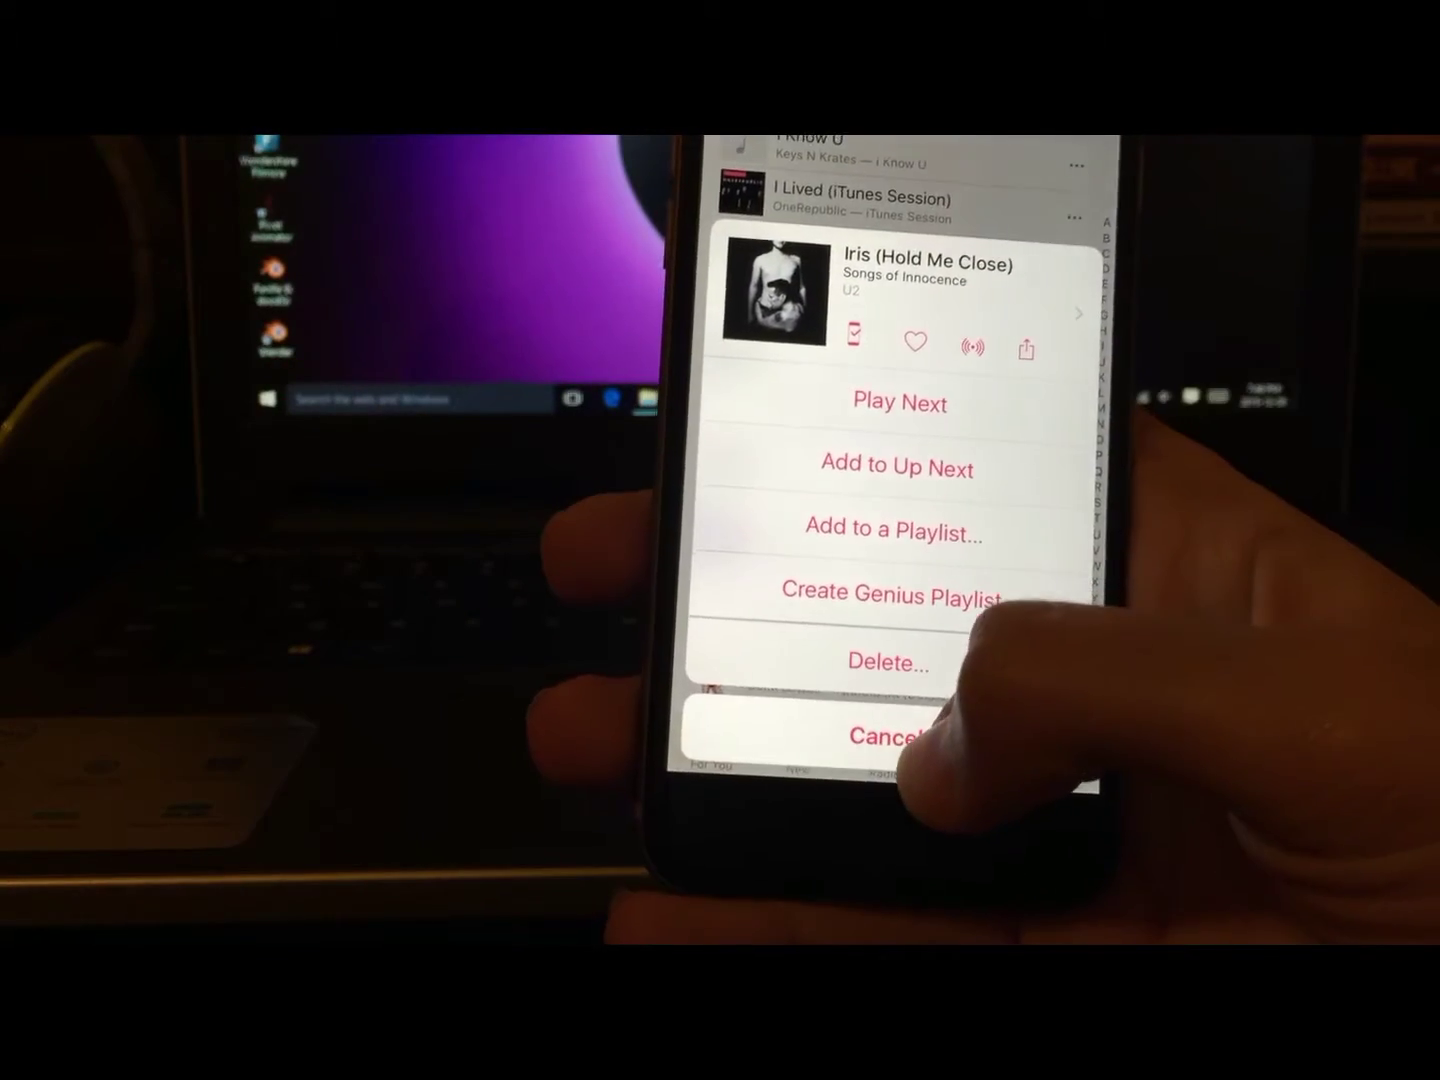
- Cancel the action options for Iris (Hold Me Close)
click(901, 776)
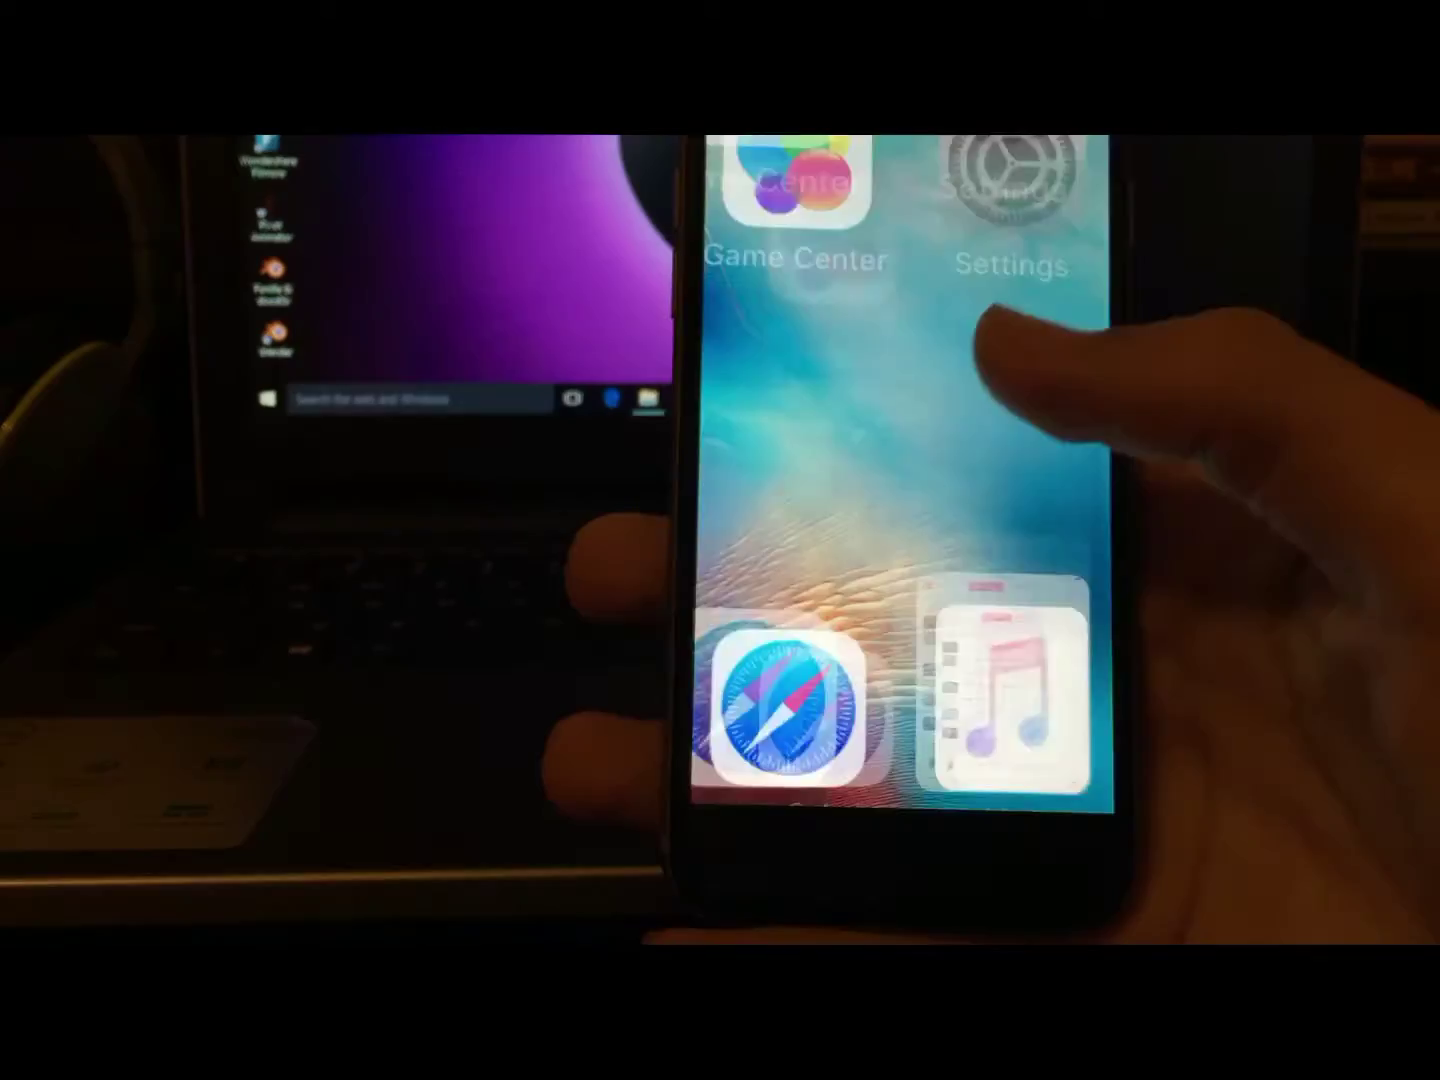
click(965, 338)
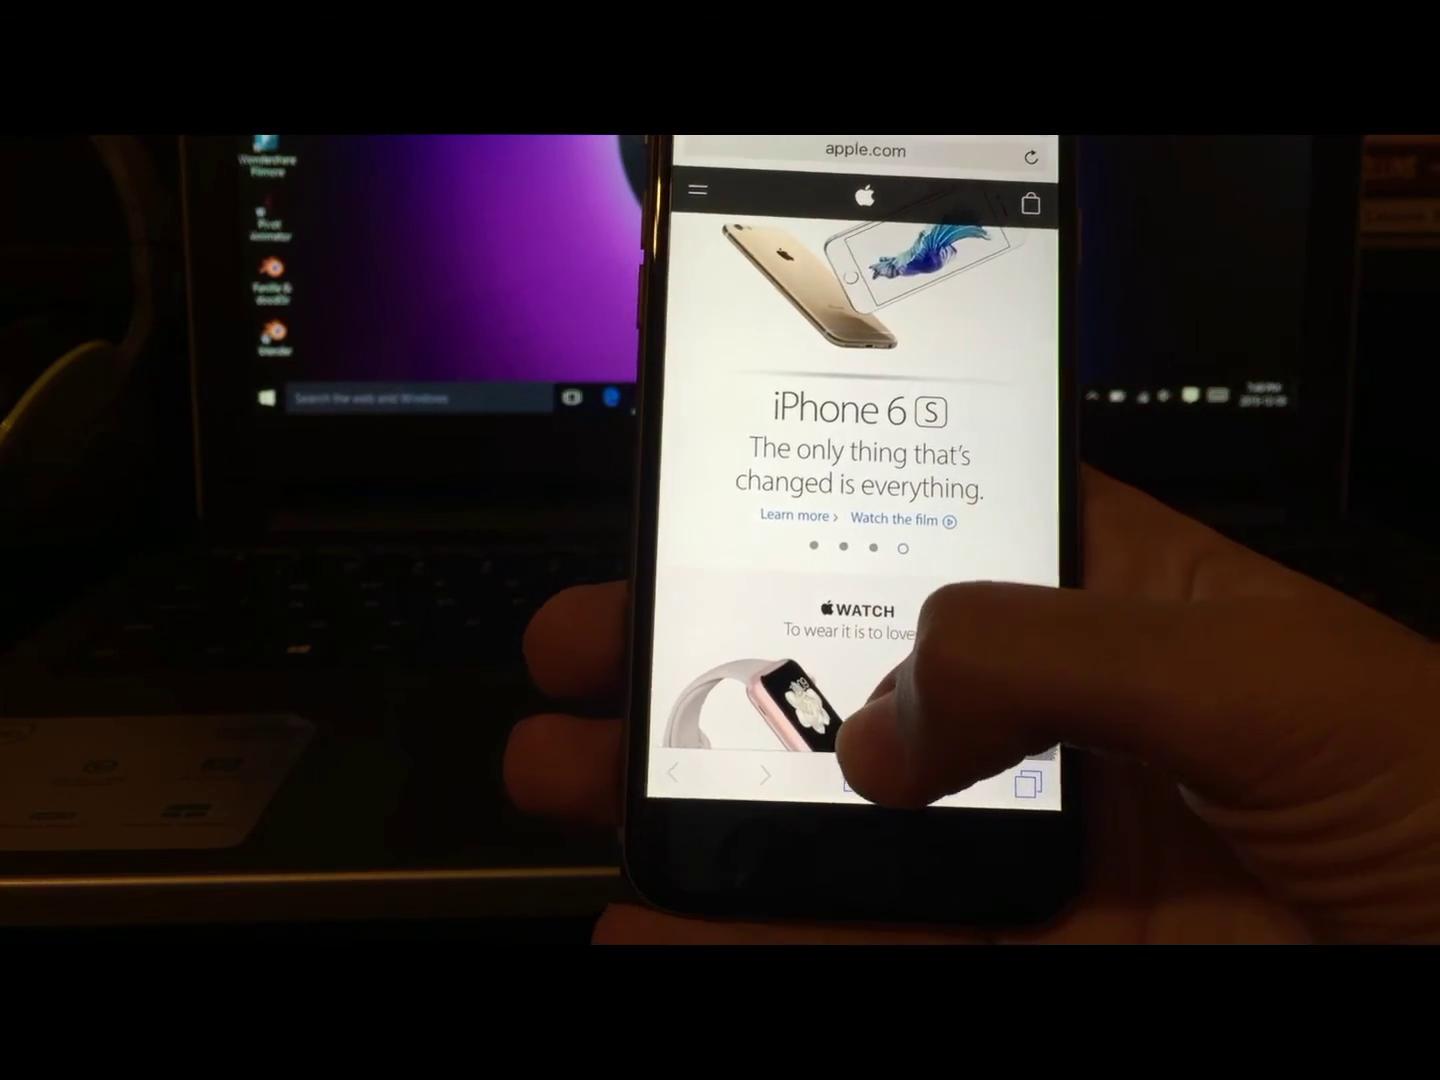
scroll(852, 507, down, 3)
scroll(844, 484, up, 3)
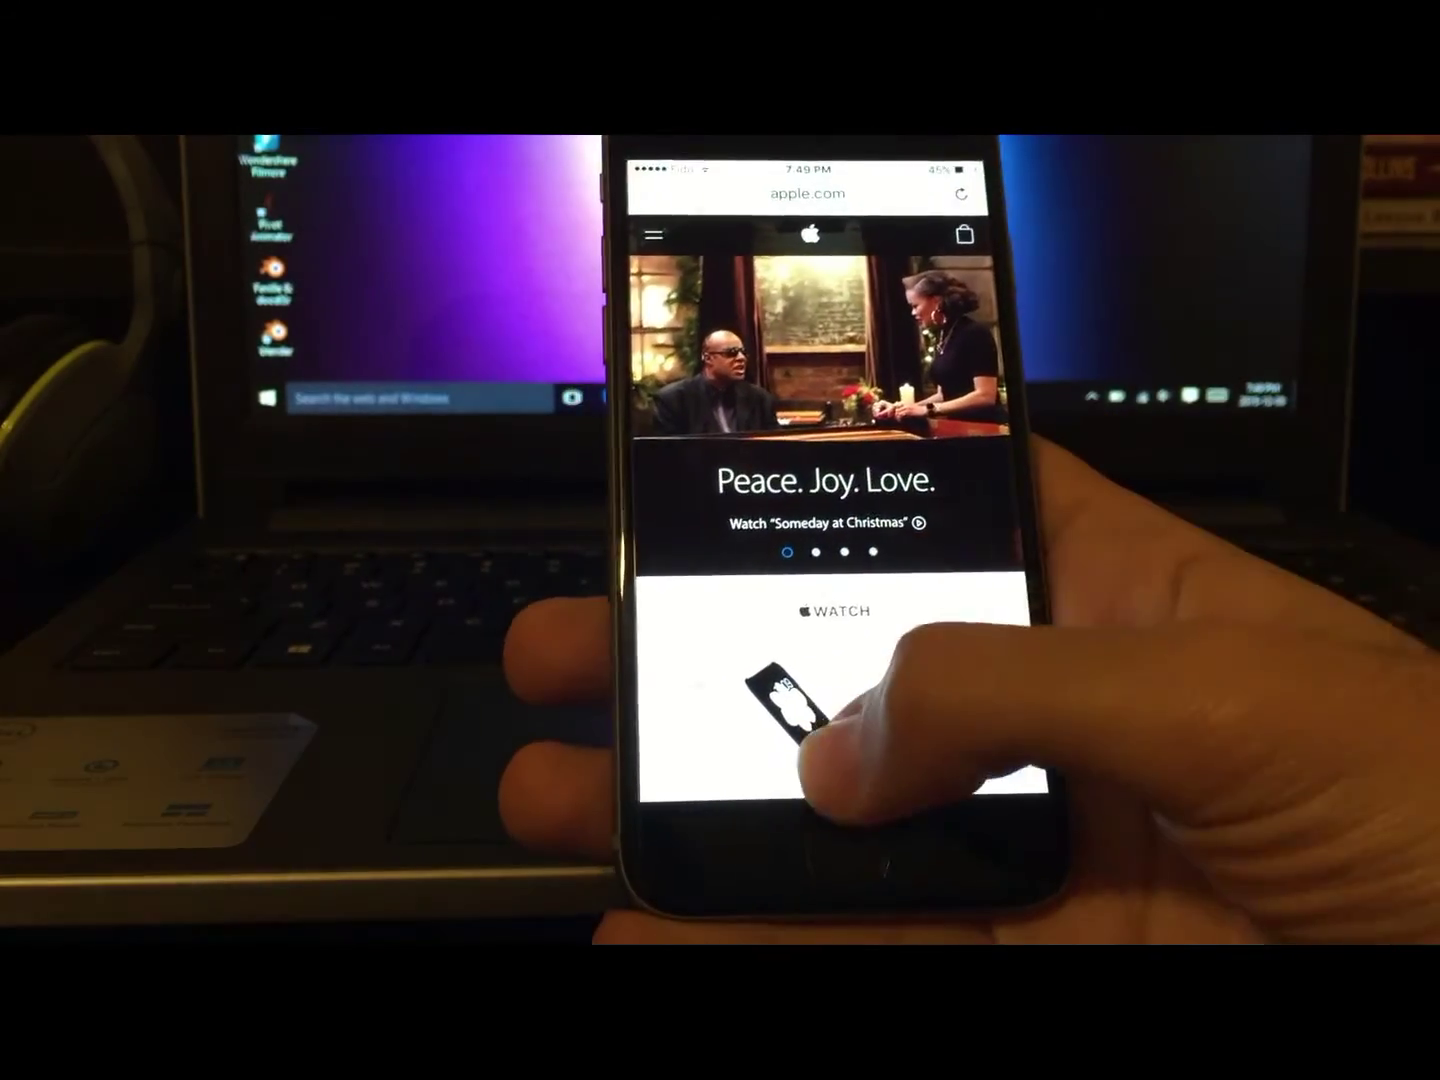
- Browse apple.com's share actions as far as Request Desktop Site, then cancel
click(934, 608)
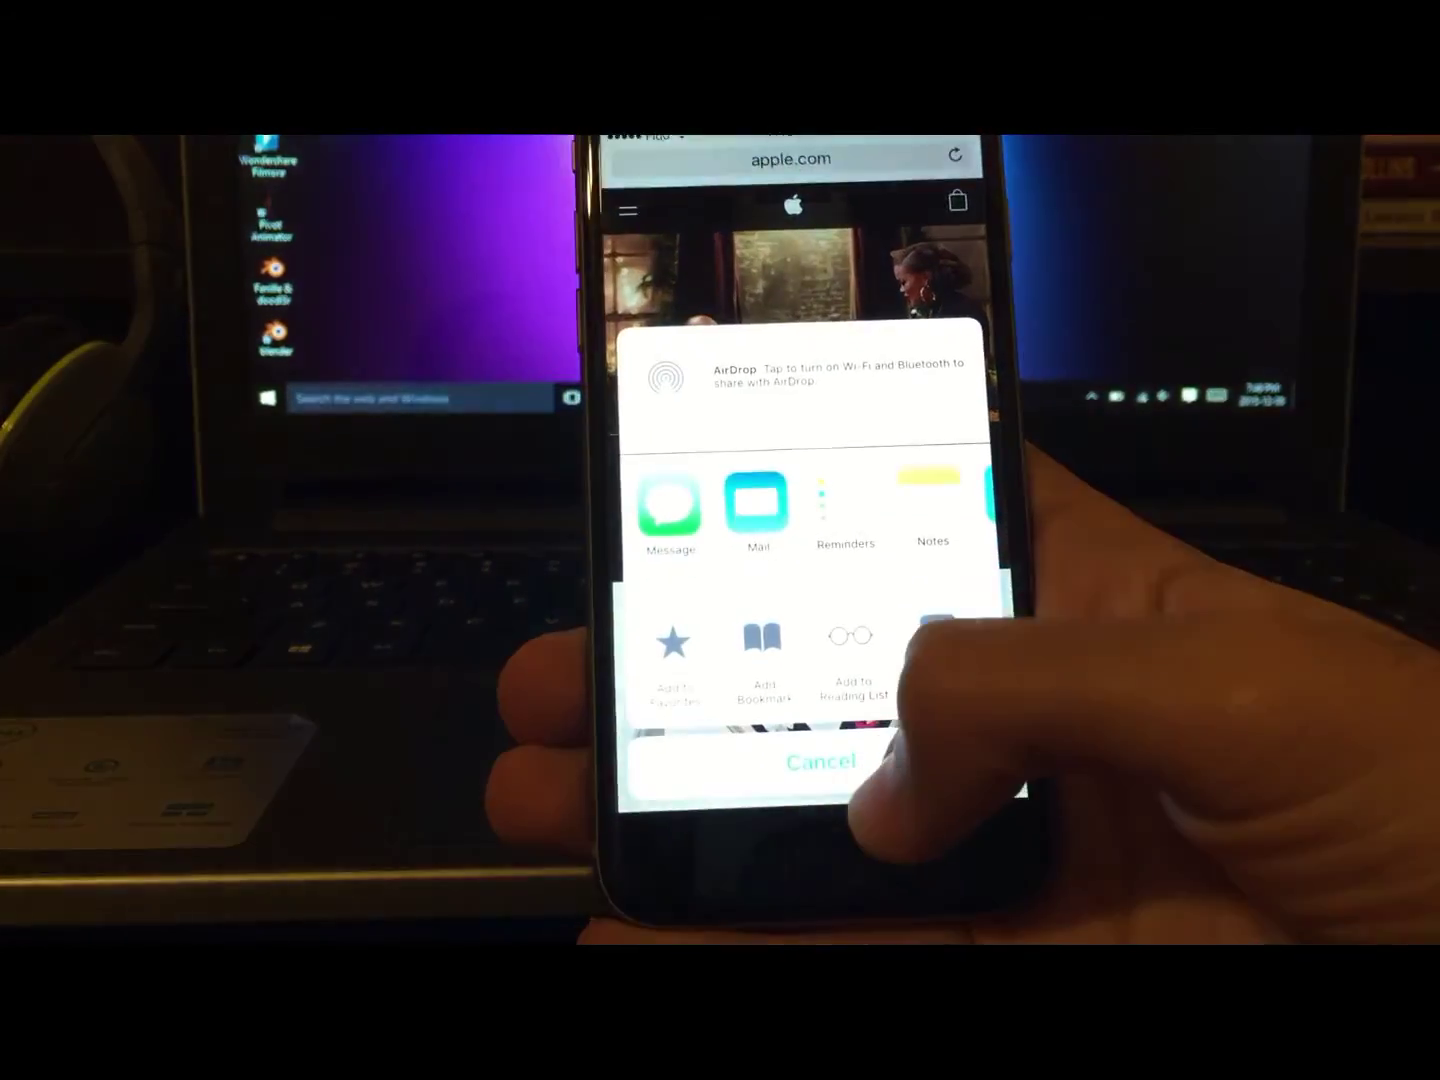
drag(922, 642, 731, 642)
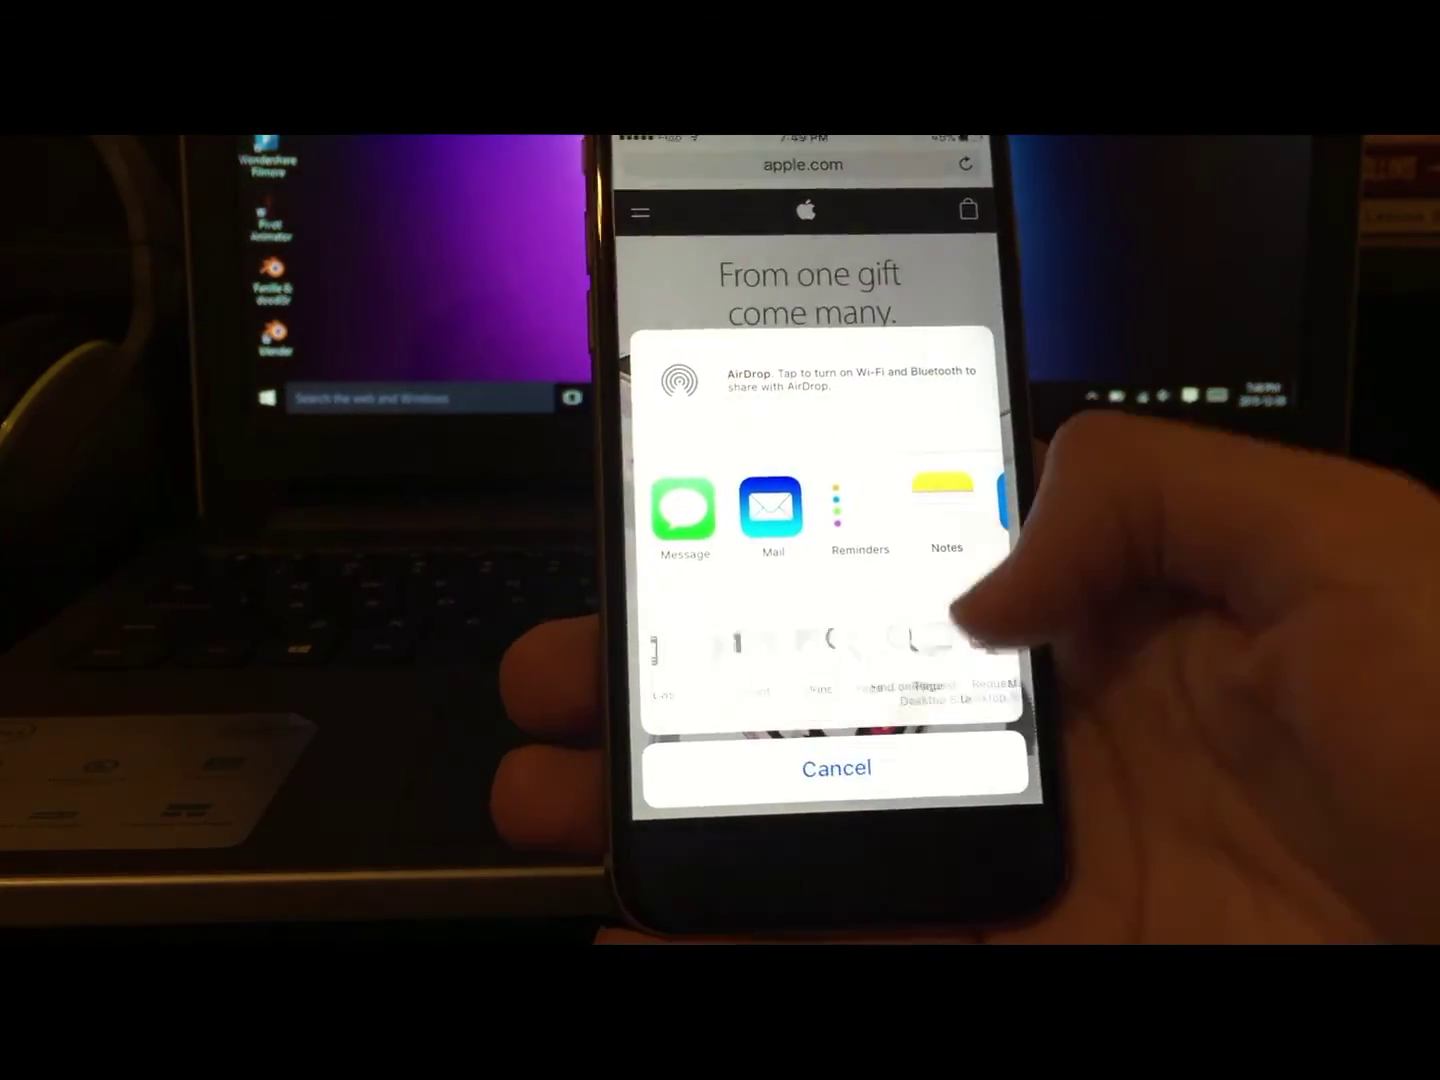
click(836, 758)
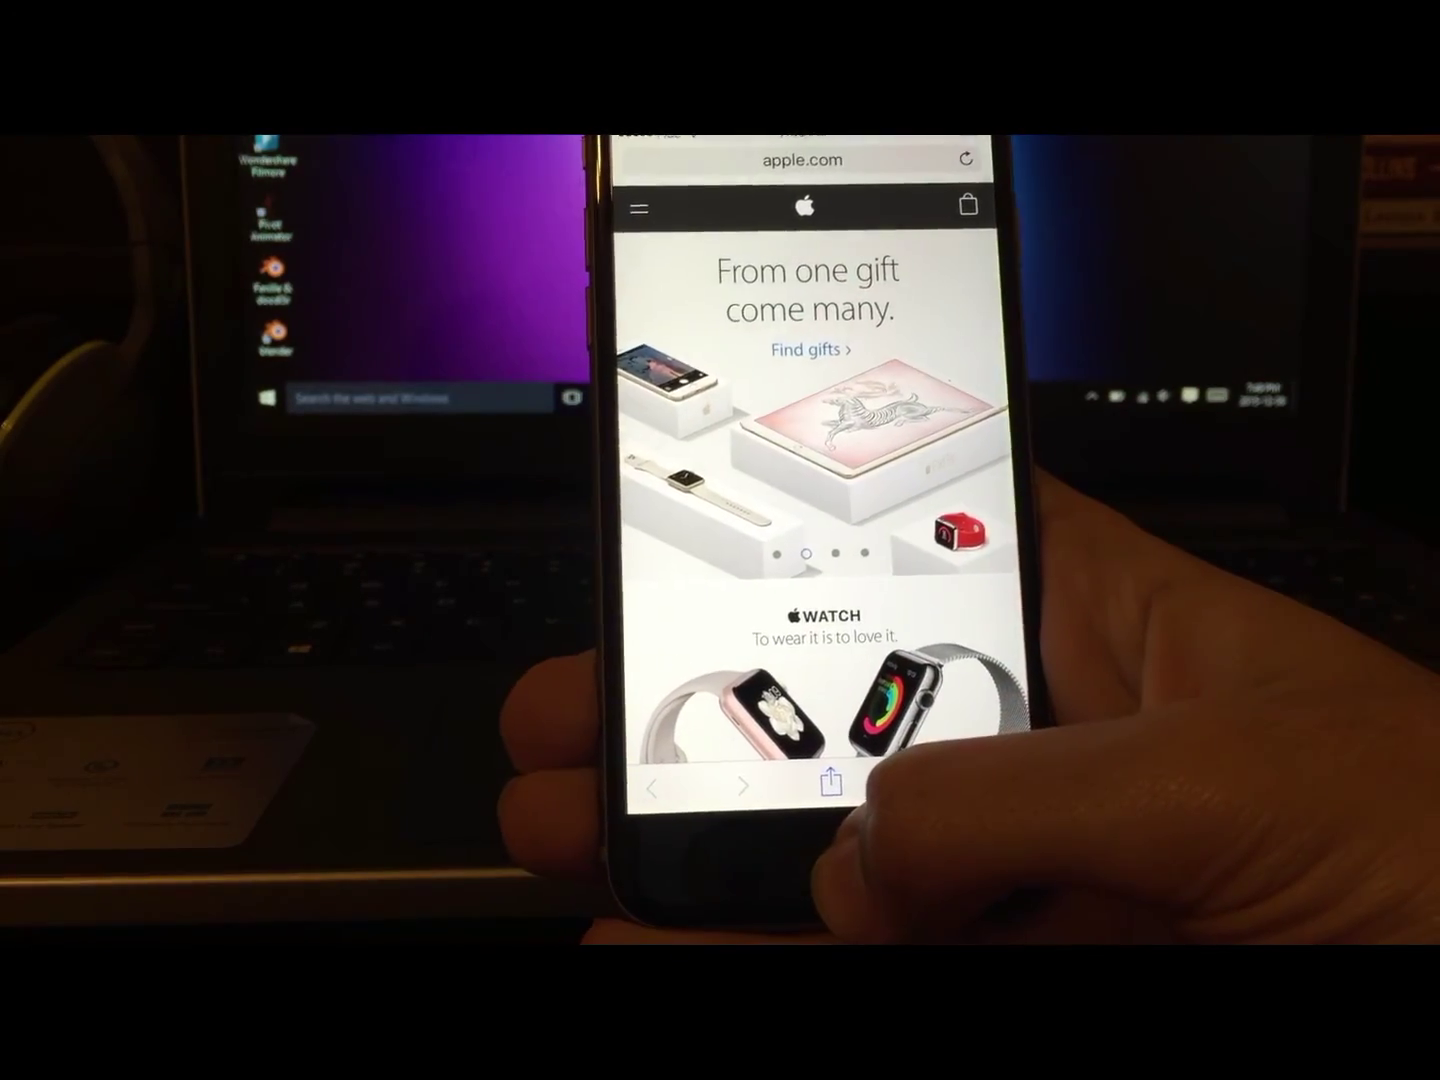
- Go home from Safari, peek at the app switcher, then open and close Control Center
click(832, 861)
double_click(833, 861)
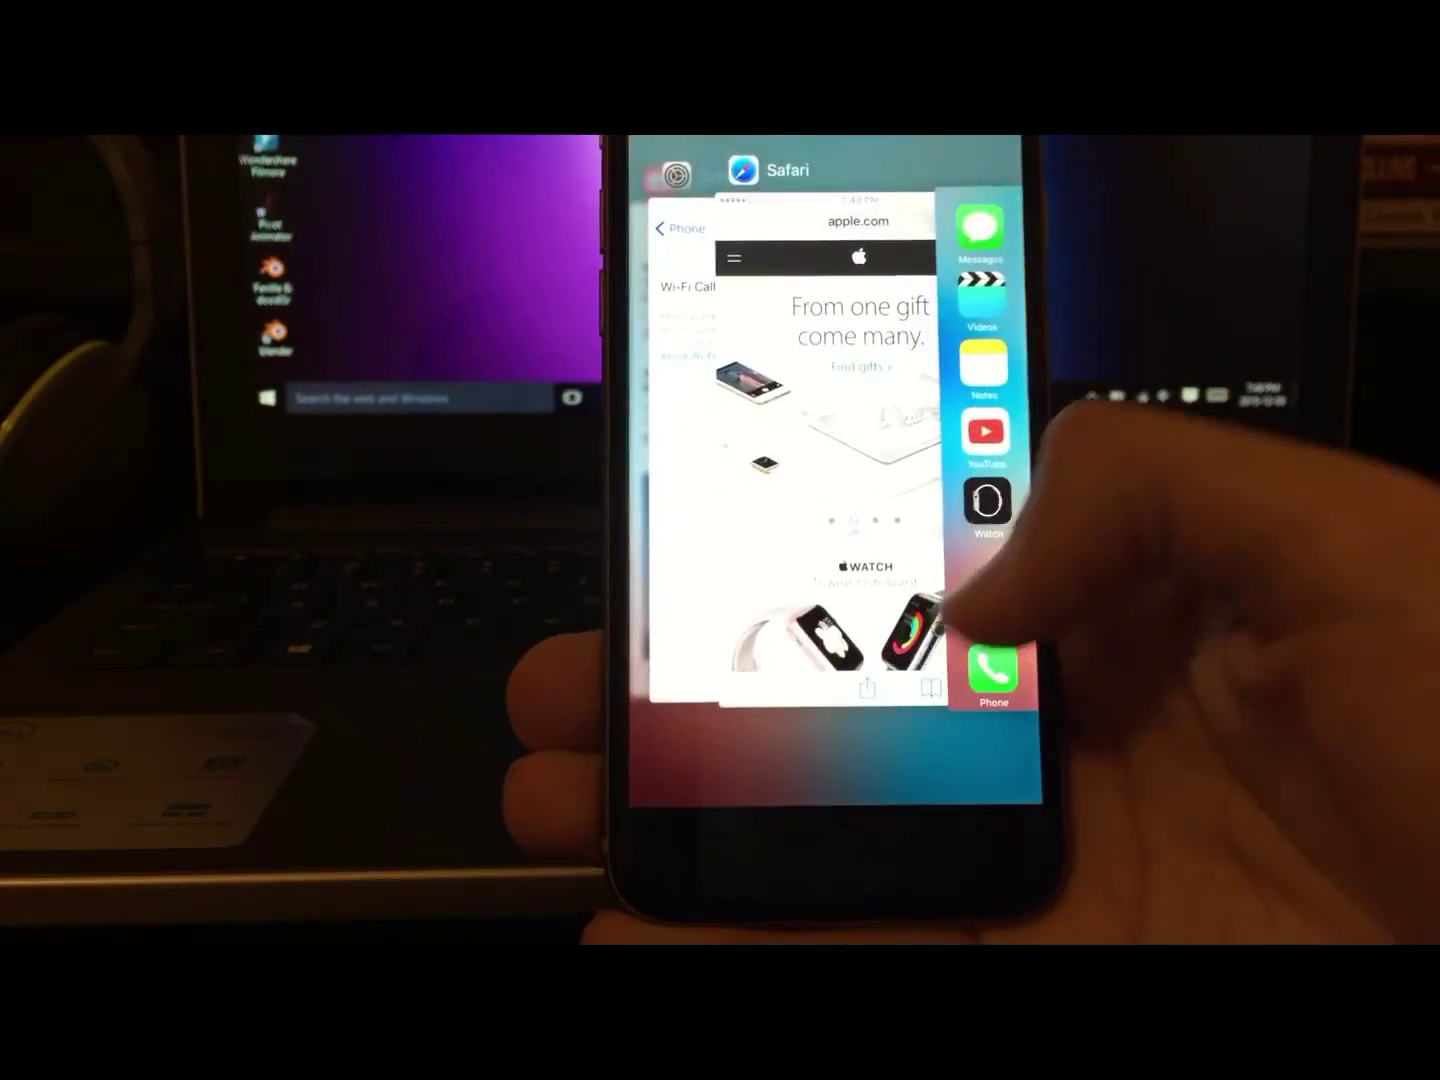
click(833, 861)
drag(889, 805, 889, 472)
drag(889, 361, 889, 788)
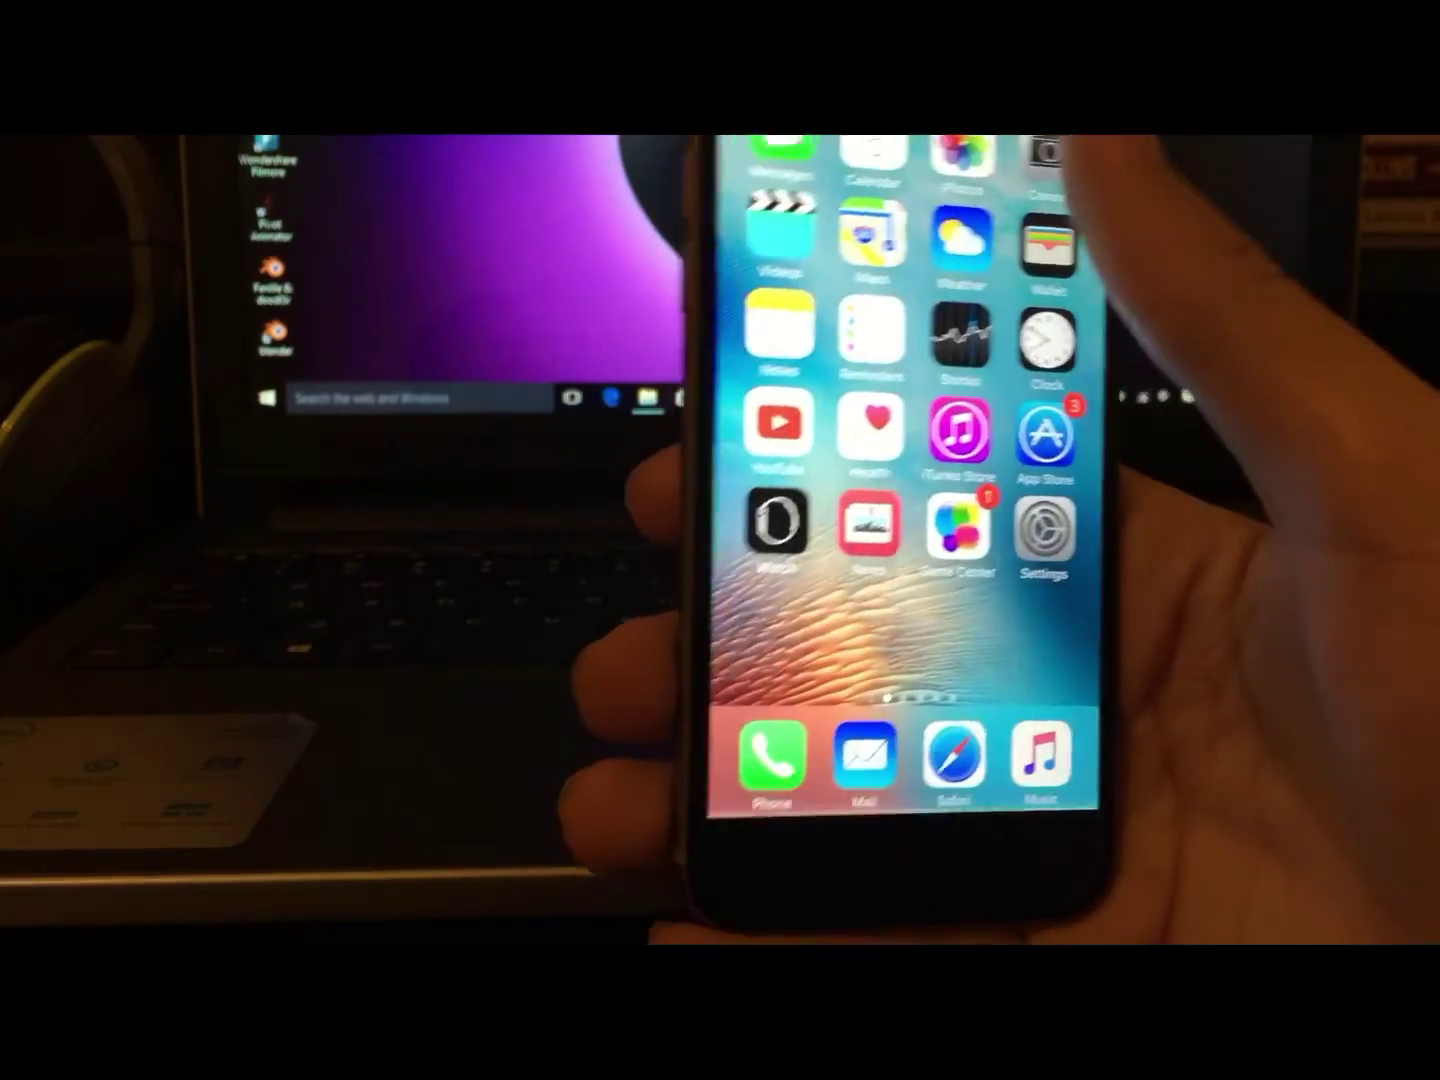
- Peek at Spotlight, Notification Center and the app switcher, ending on the home screen
drag(889, 394, 888, 675)
drag(889, 506, 888, 225)
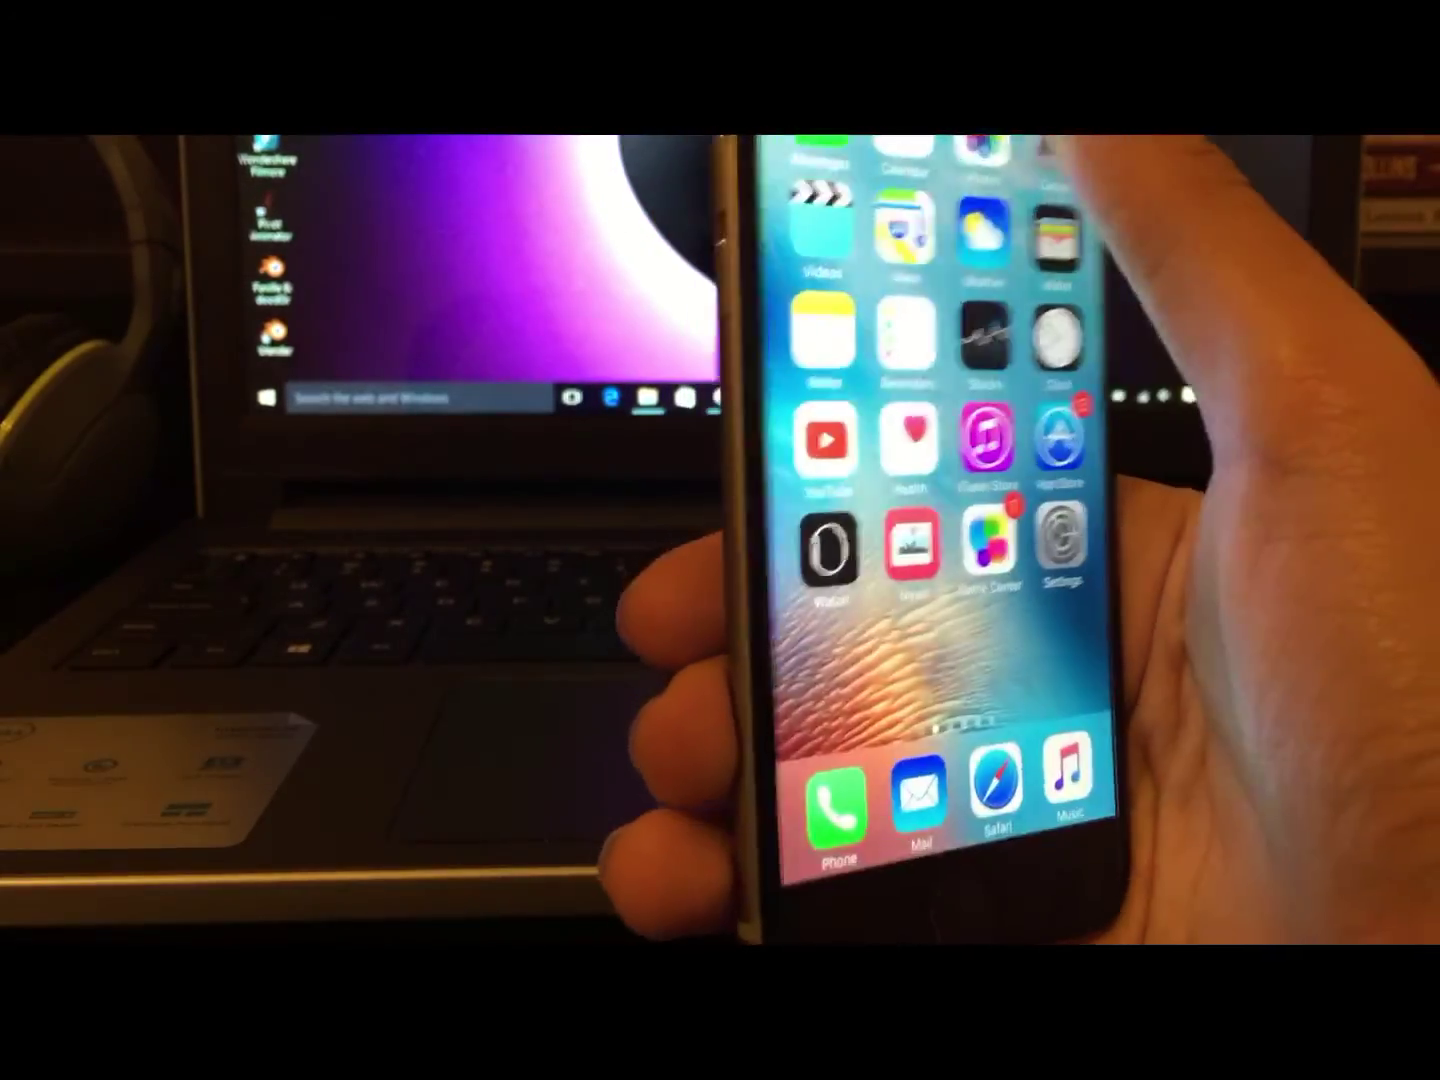
mouse_move(889, 146)
mouse_down()
mouse_move(889, 675)
mouse_move(889, 225)
mouse_up()
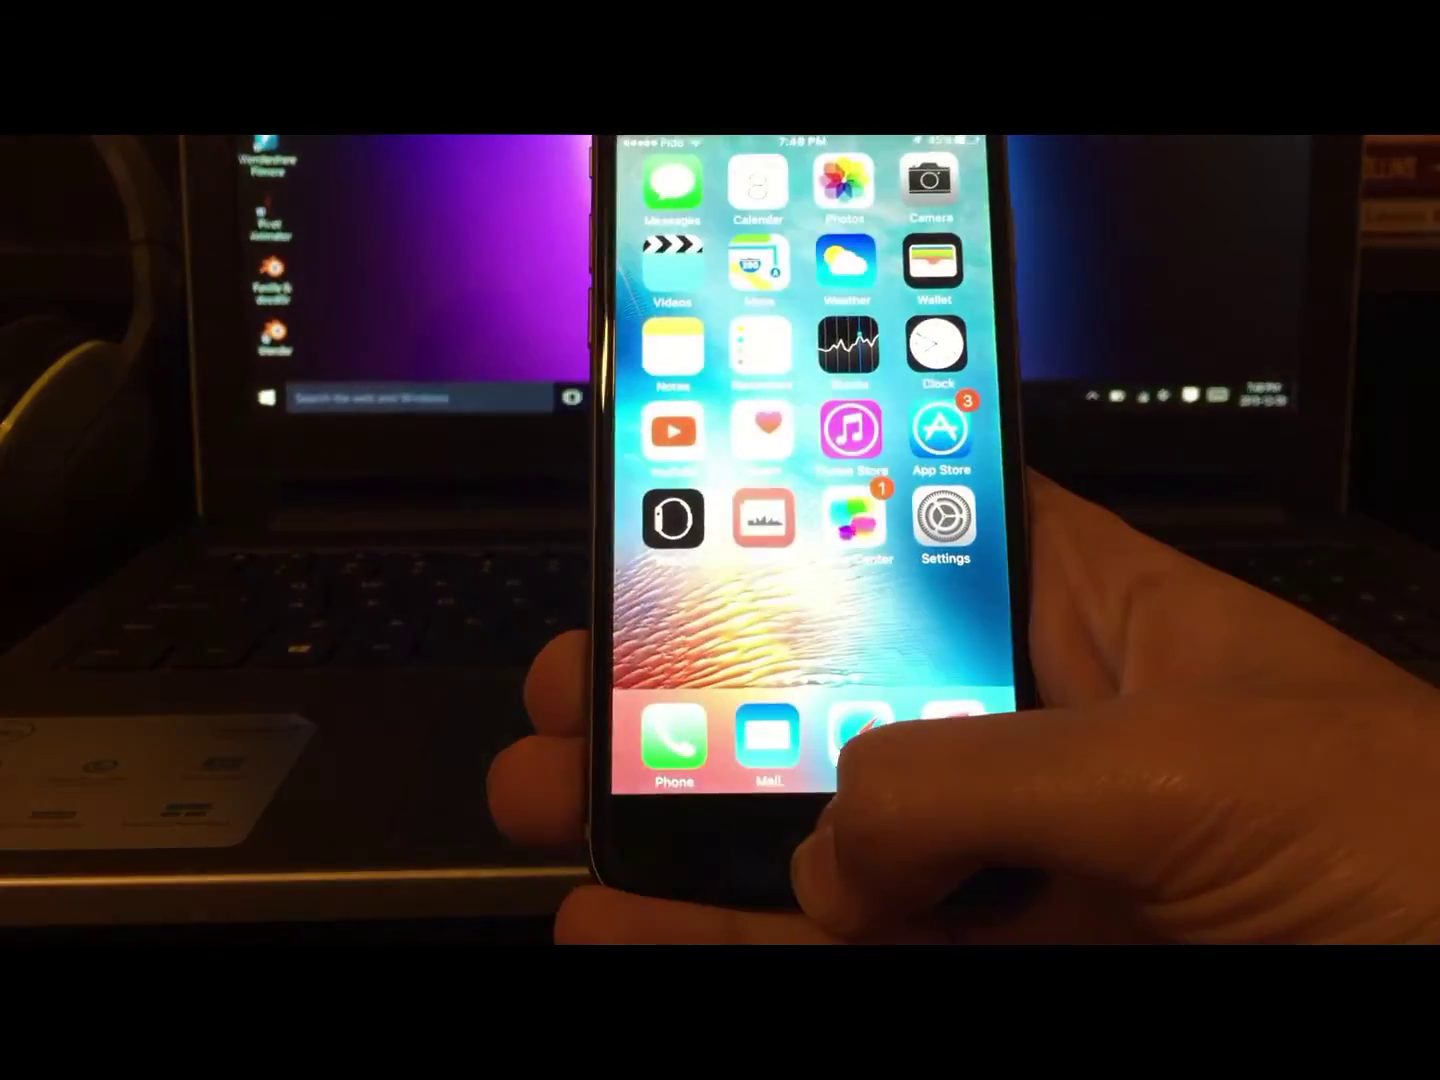
double_click(822, 861)
click(821, 860)
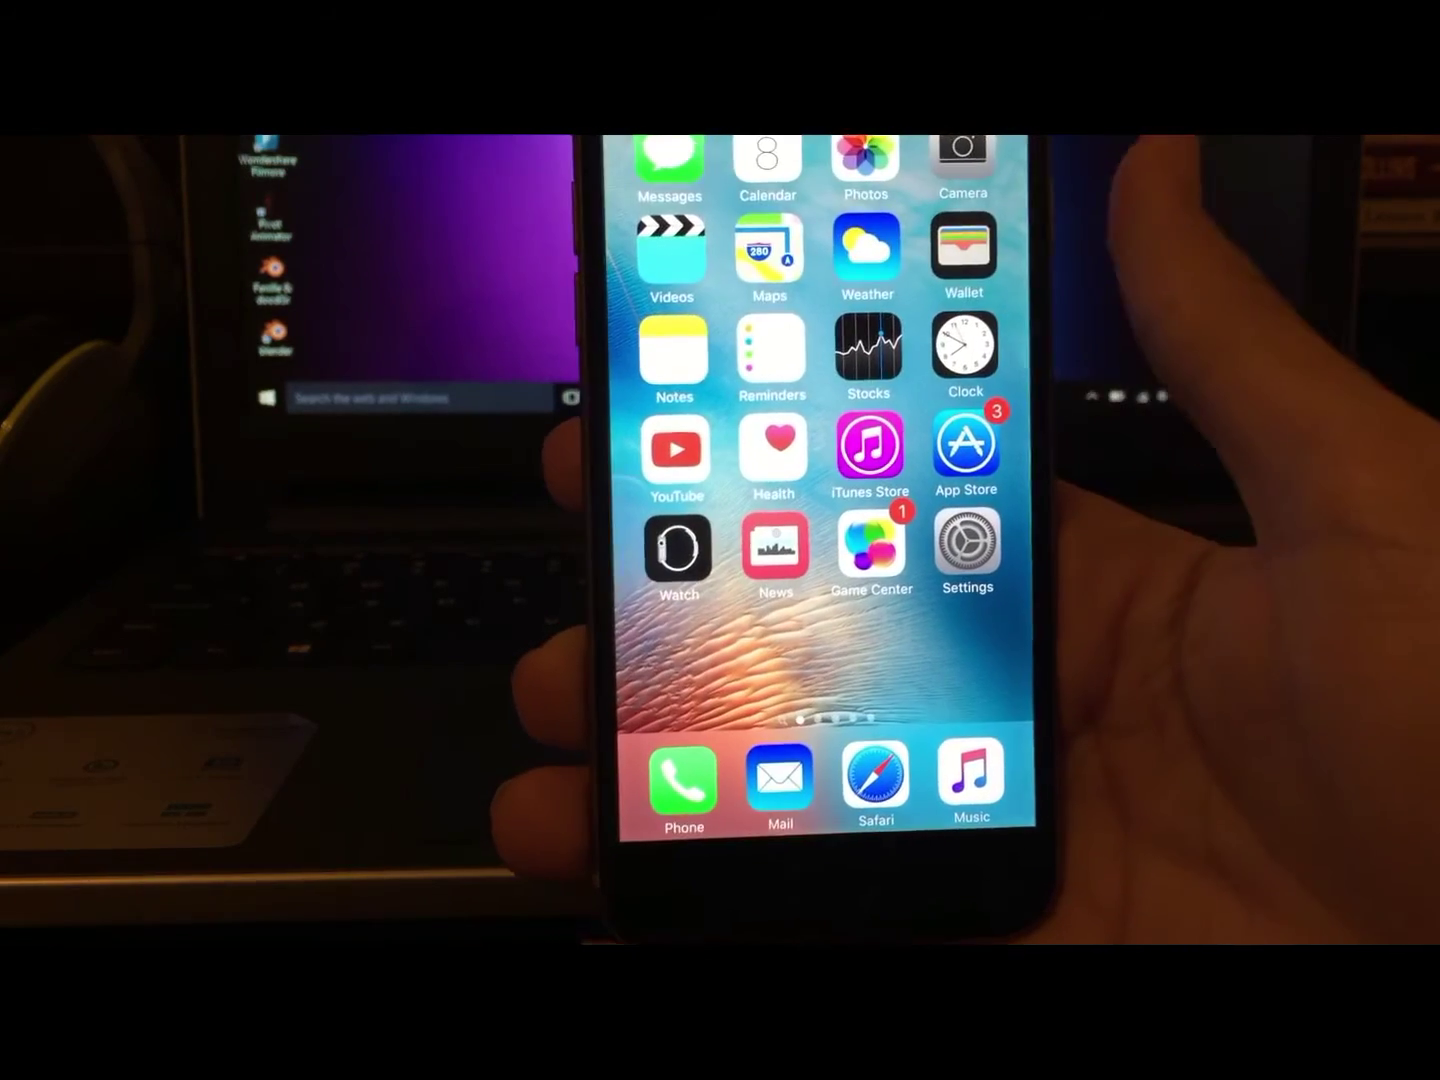